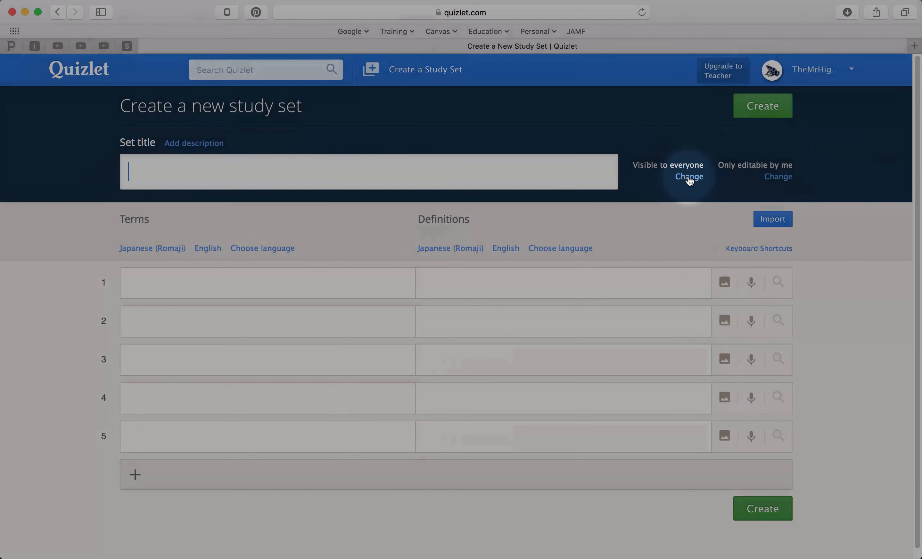
Review the viewing permission choices and save the set as viewable by Everyone and editable by Just me
{"action": "left_click", "coordinate": [689, 177]}
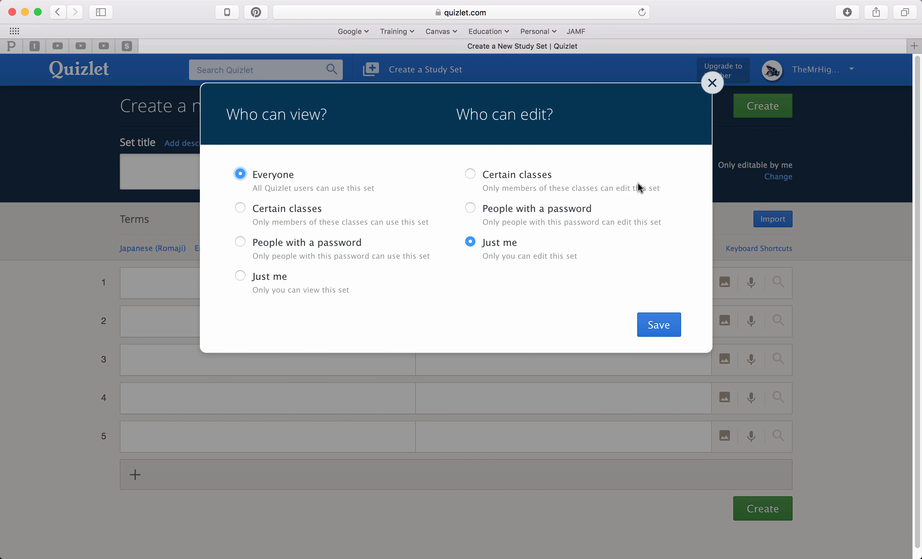
{"action": "left_click", "coordinate": [262, 210]}
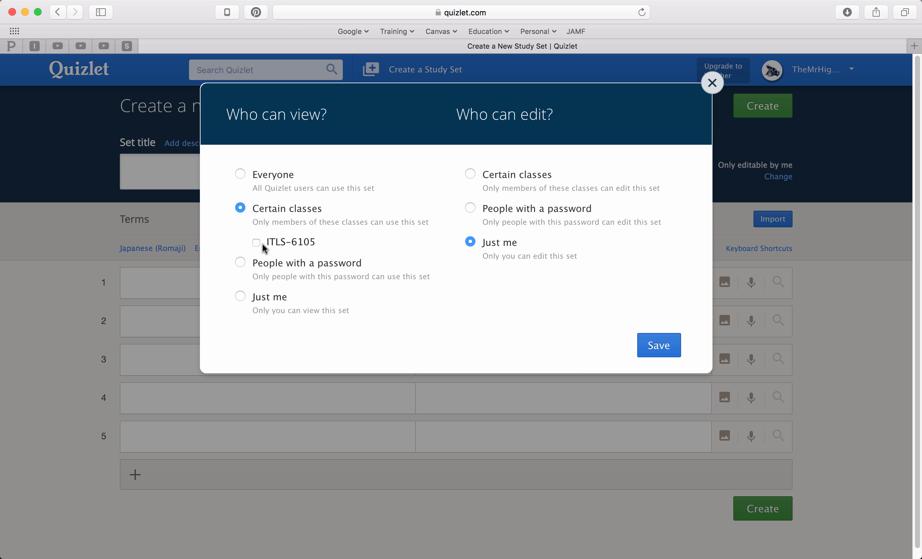
{"action": "left_click", "coordinate": [269, 265]}
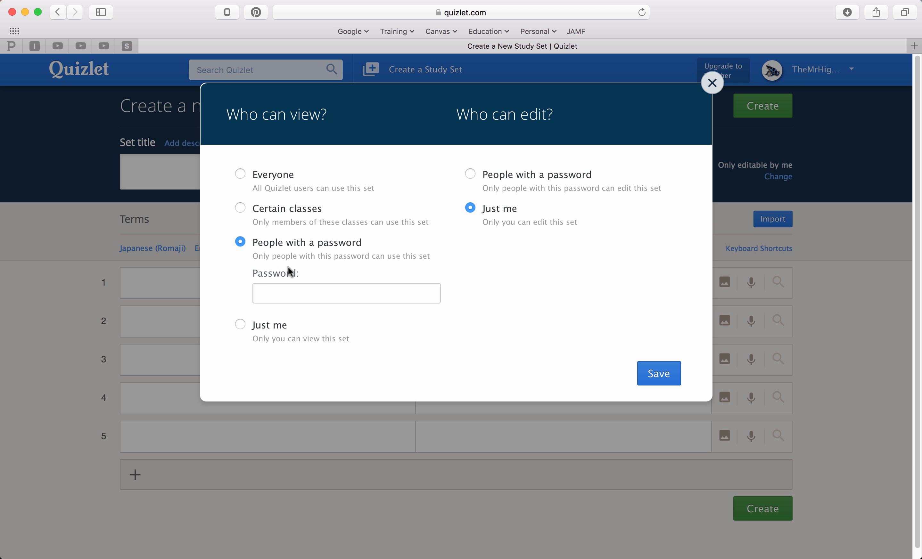
{"action": "left_click", "coordinate": [271, 294]}
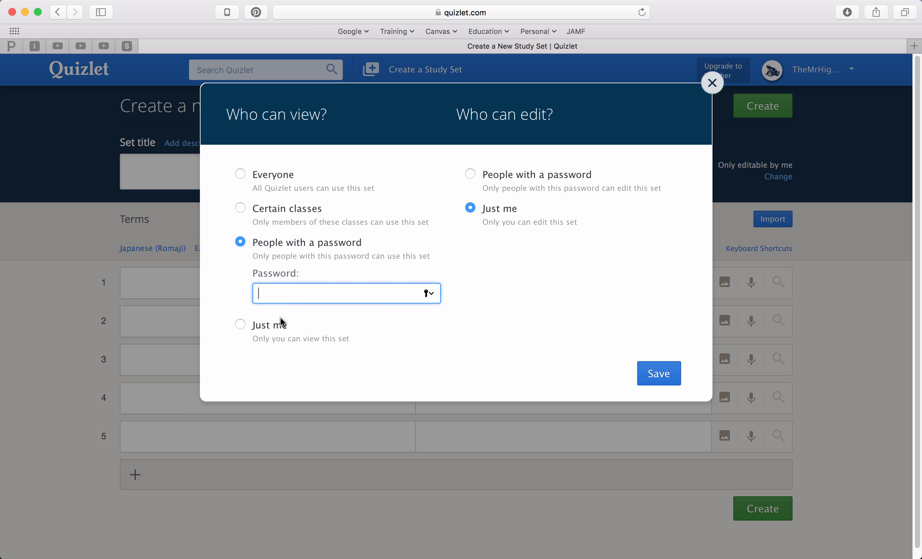
{"action": "left_click", "coordinate": [241, 324]}
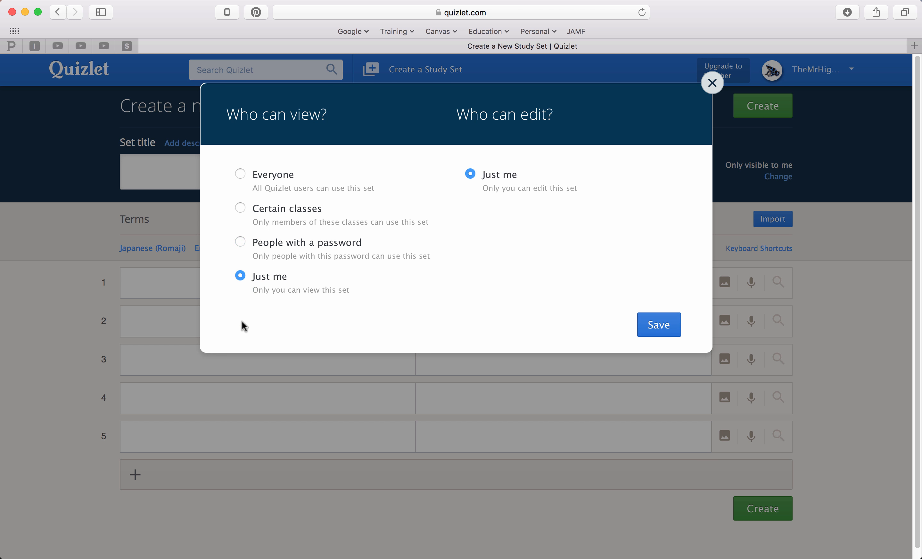
{"action": "left_click", "coordinate": [241, 175]}
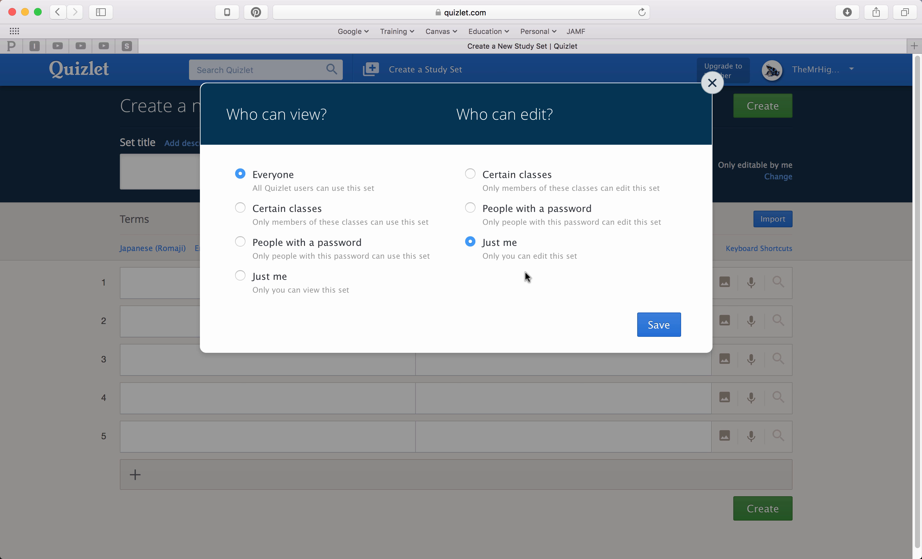
{"action": "left_click", "coordinate": [660, 326]}
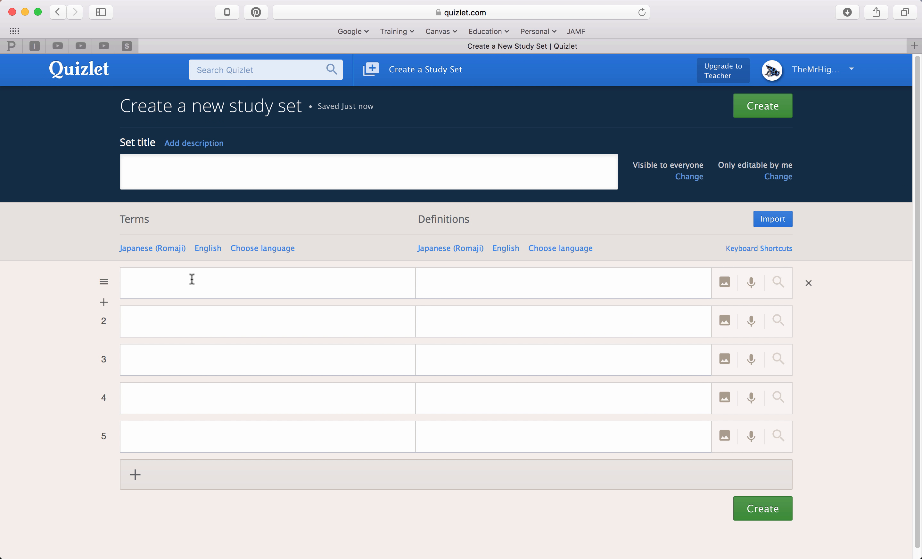
Fill the first card with the term "Winston Churchill", confirmed as English, and the definition "British prime minister during WWII"
{"action": "left_click", "coordinate": [181, 282]}
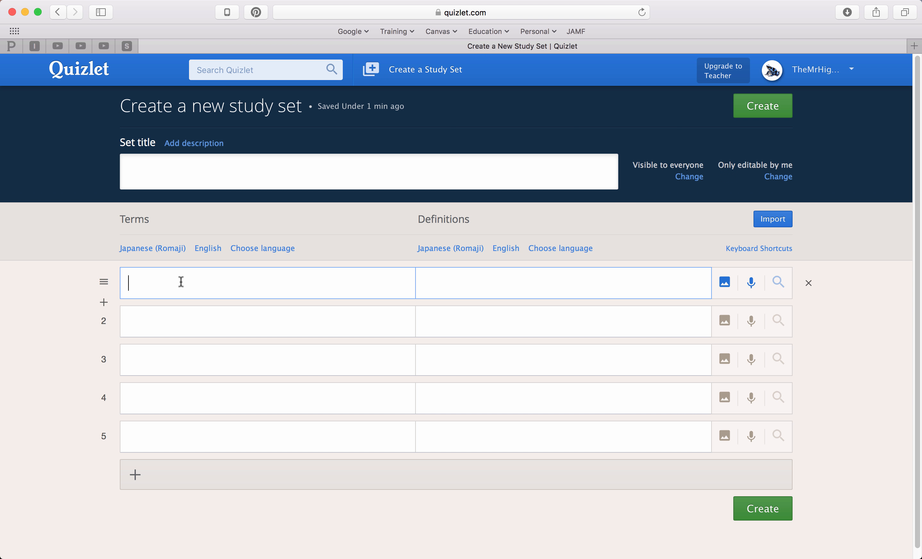
{"action": "type", "text": "Winston Churchill"}
{"action": "key", "text": "Tab"}
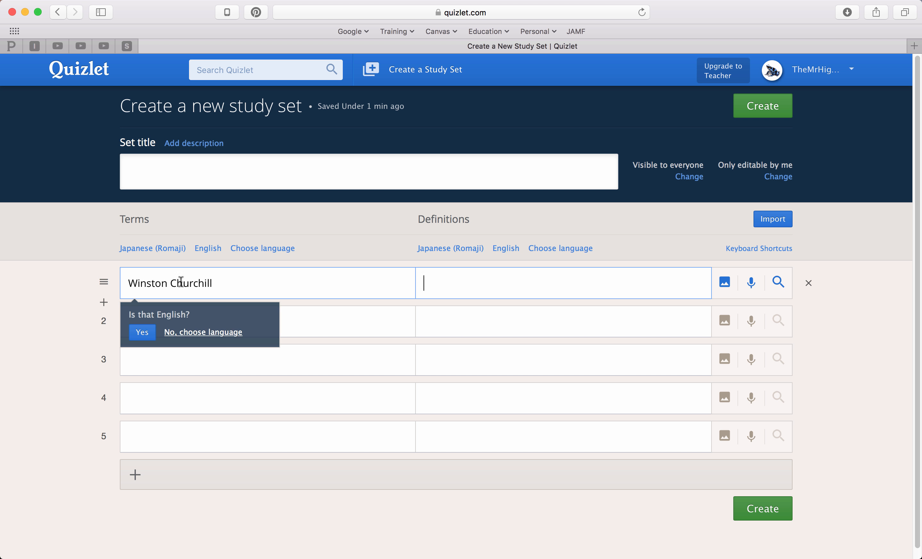
{"action": "left_click", "coordinate": [142, 337]}
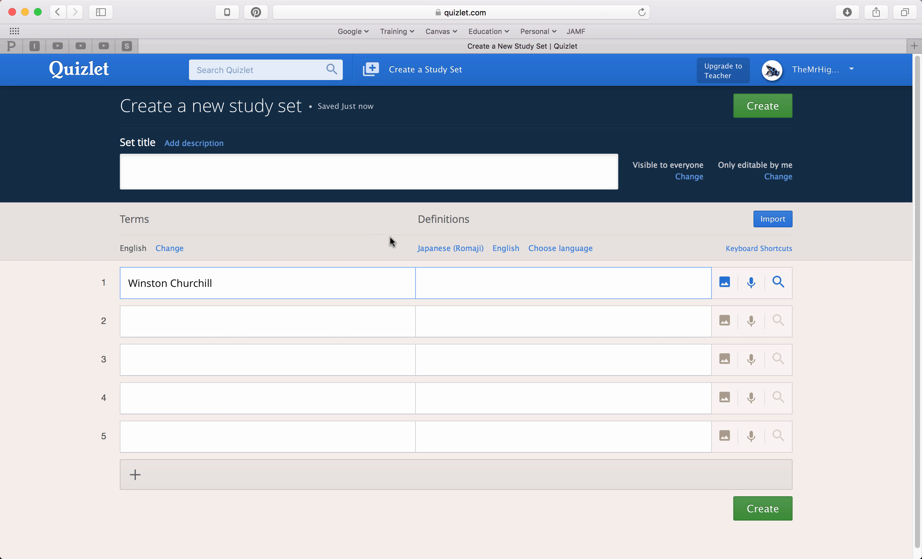
{"action": "type", "text": "British prime minister during WW"}
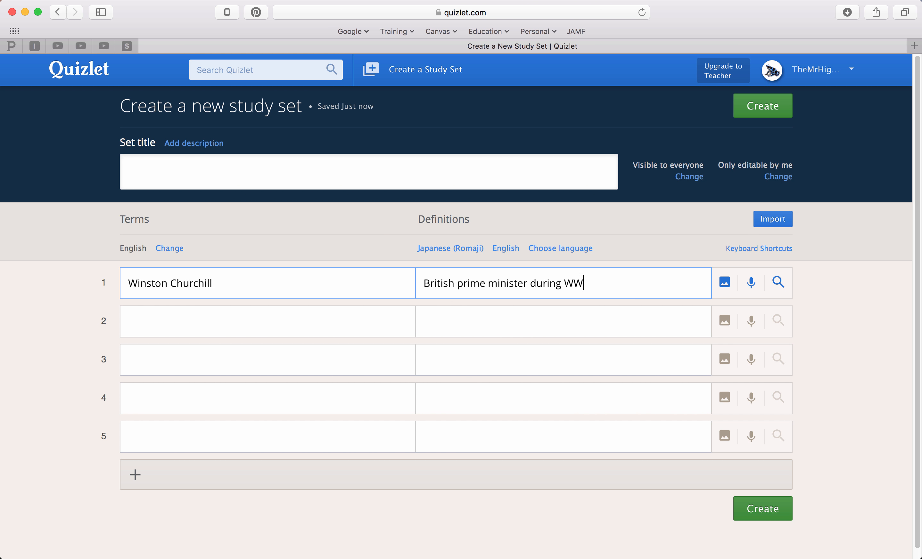
{"action": "type", "text": "II"}
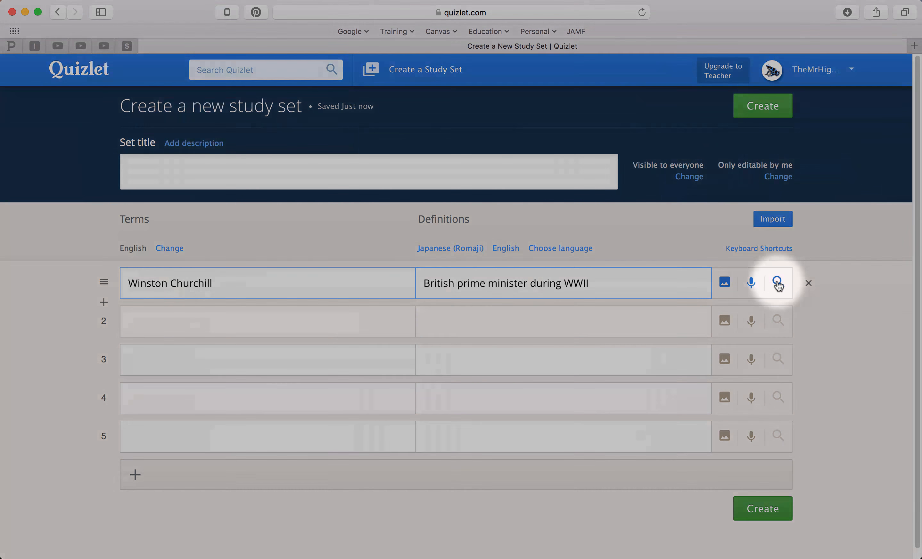
Set the definitions language to English and add the suggested Churchill definition beginning "1874 to 1965; greatest wartime leader"
{"action": "left_click", "coordinate": [778, 285]}
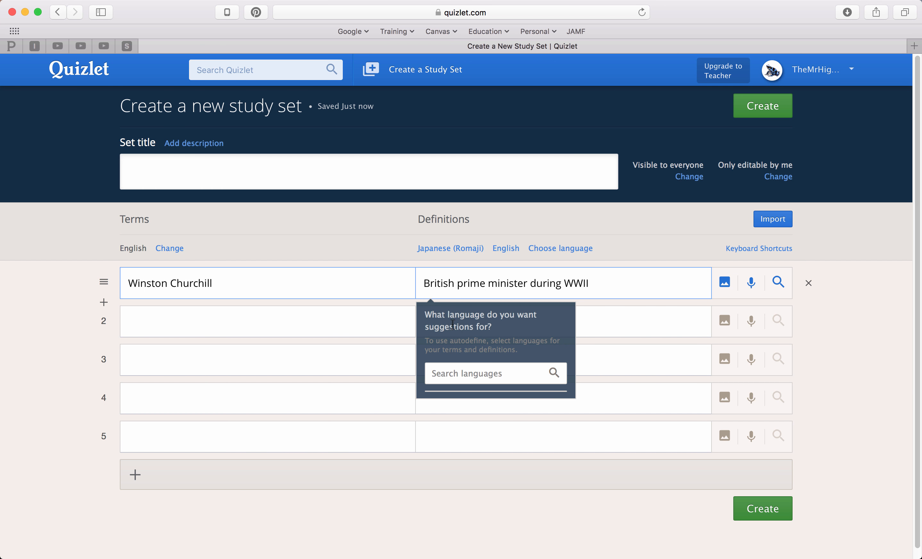
{"action": "left_click", "coordinate": [506, 250]}
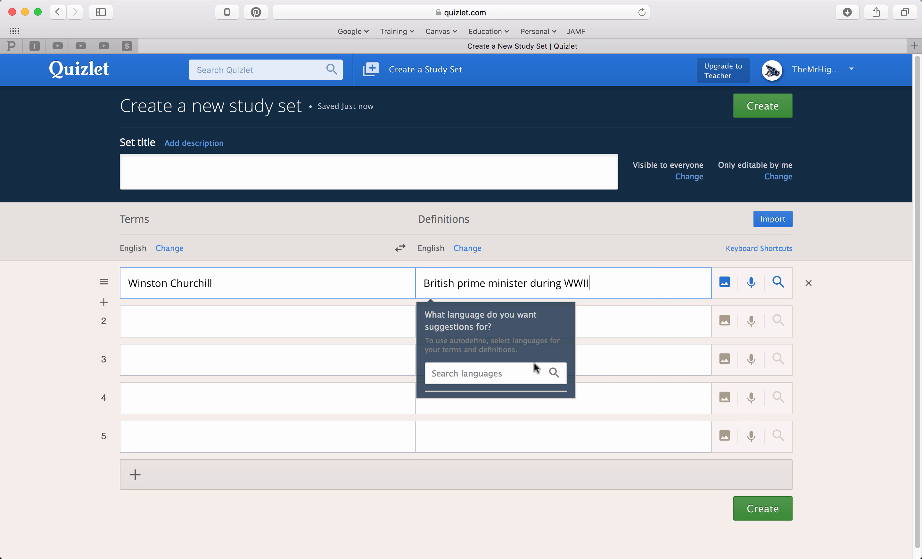
{"action": "left_click", "coordinate": [778, 283]}
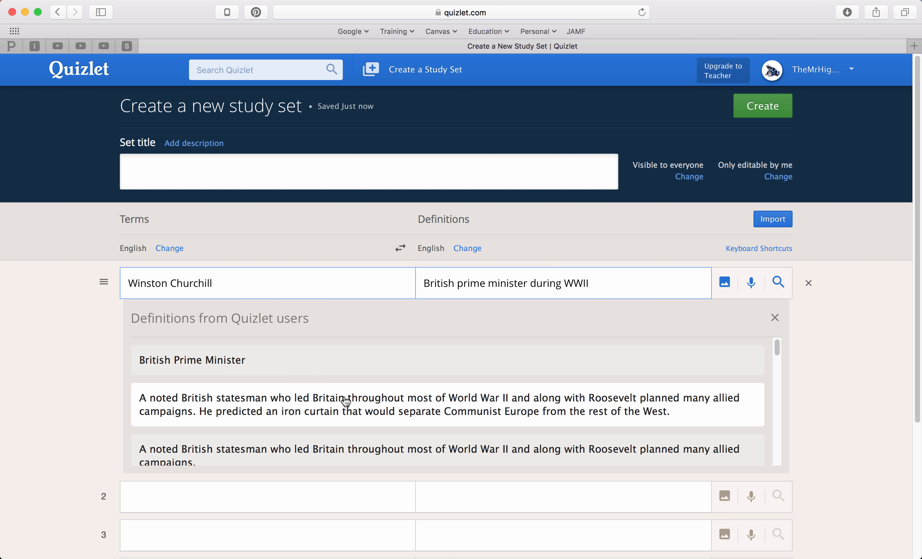
{"action": "scroll", "coordinate": [343, 403], "scroll_direction": "down", "scroll_amount": 1}
{"action": "scroll", "coordinate": [344, 401], "scroll_direction": "down", "scroll_amount": 5}
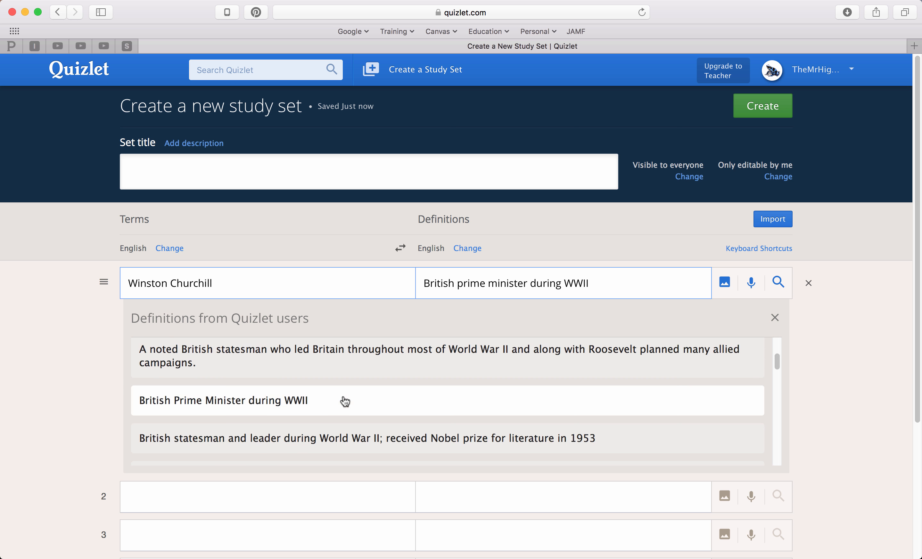
{"action": "scroll", "coordinate": [342, 396], "scroll_direction": "down", "scroll_amount": 2}
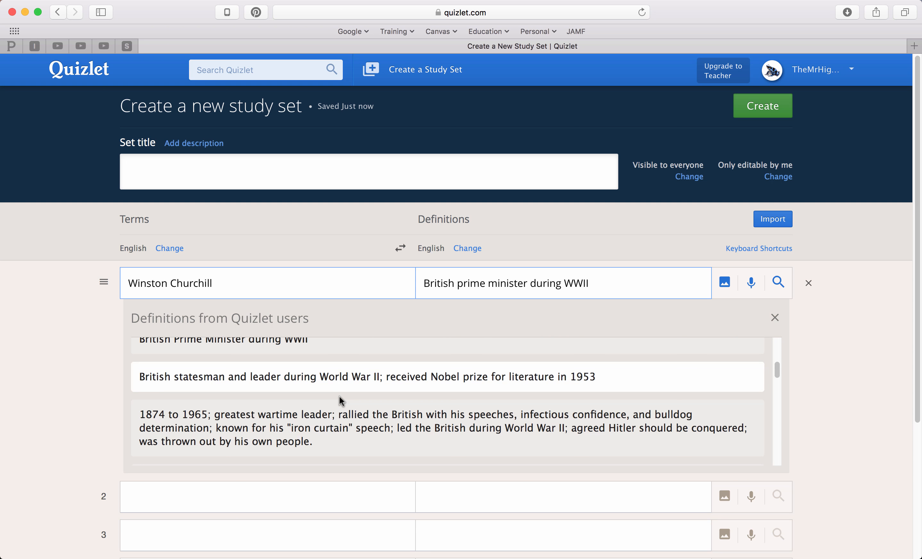
{"action": "left_click", "coordinate": [378, 427]}
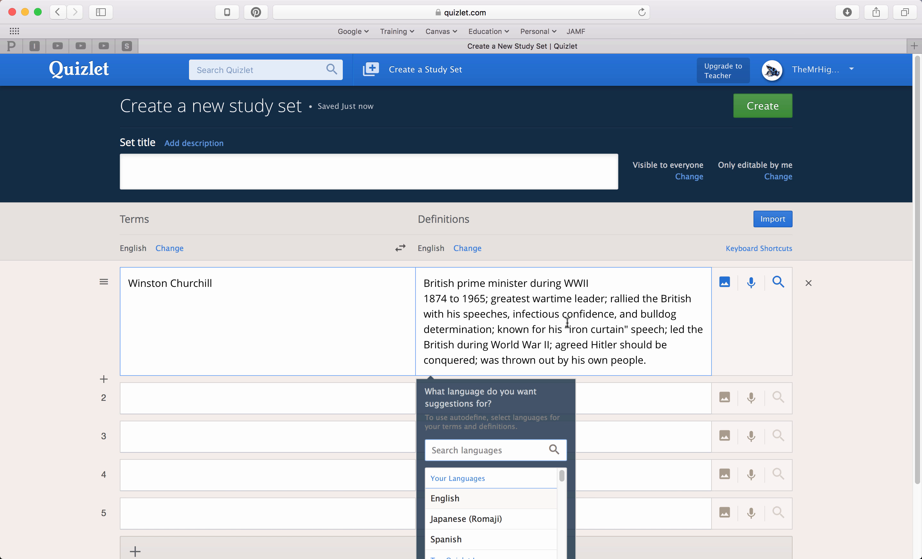
Dismiss the language suggestion and replace "greatest" with "one of the greatest" in the first card's definition
{"action": "left_click", "coordinate": [666, 362]}
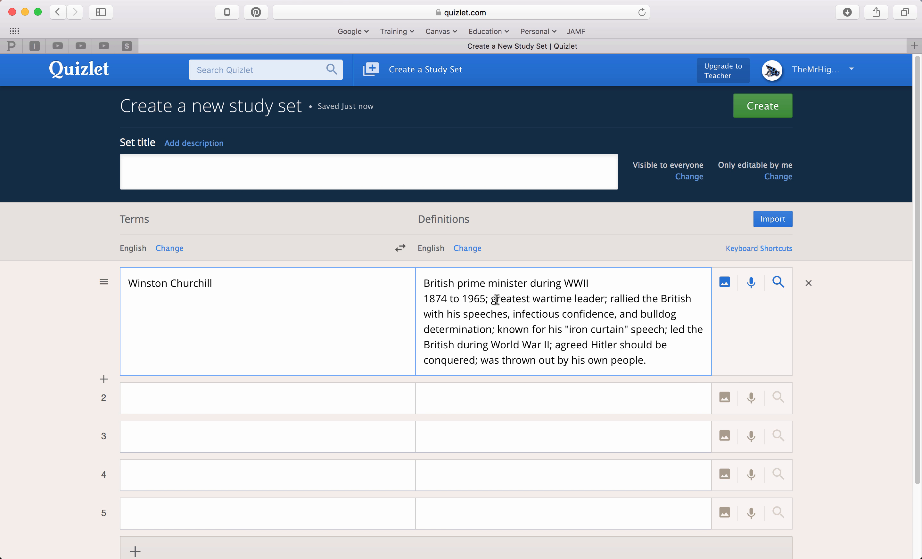
{"action": "left_click_drag", "start_coordinate": [492, 299], "coordinate": [528, 301]}
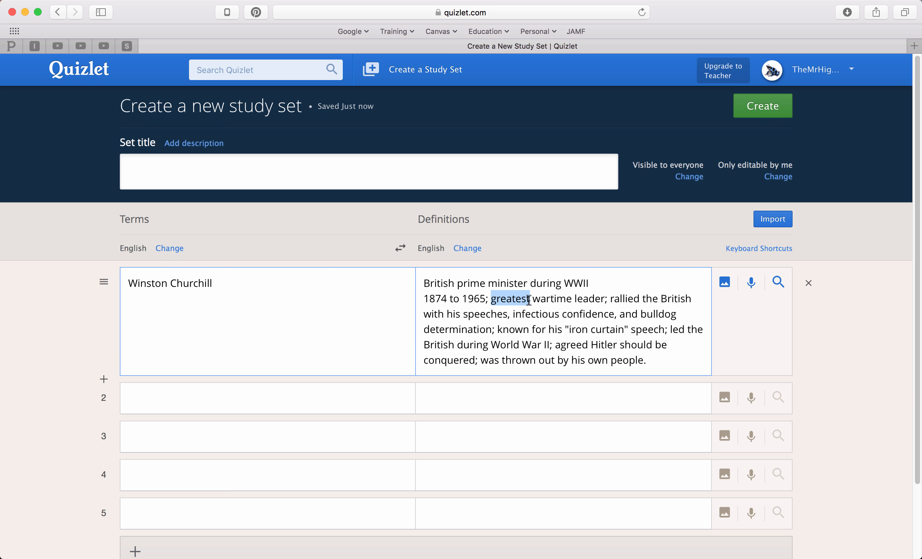
{"action": "type", "text": "one of the greatest"}
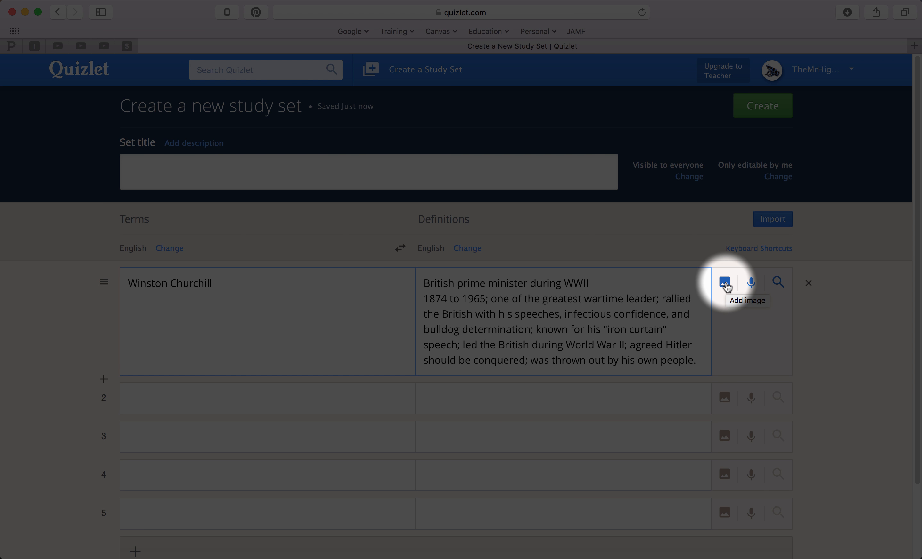
Add the Quizlet image of Winston Churchill in front of the Union Jack to the first card
{"action": "left_click", "coordinate": [725, 283]}
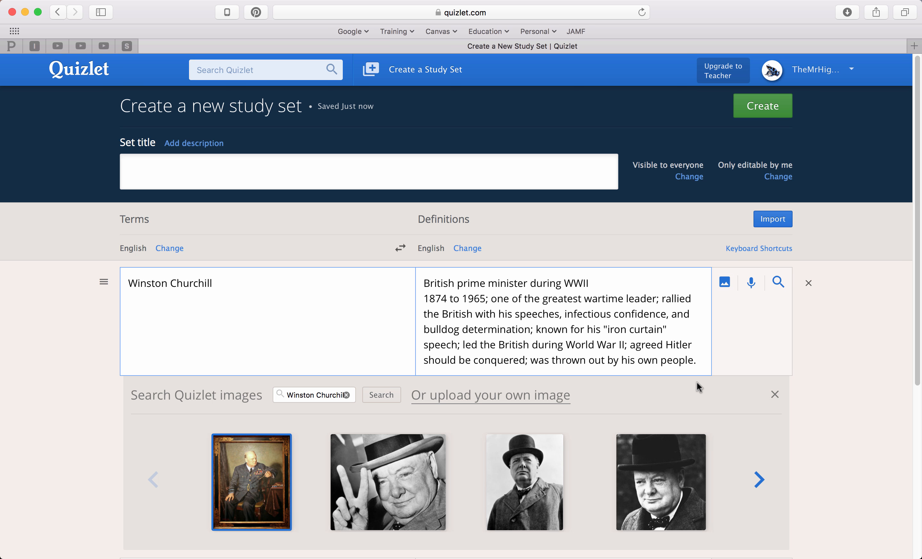
{"action": "scroll", "coordinate": [724, 397], "scroll_direction": "down", "scroll_amount": 2}
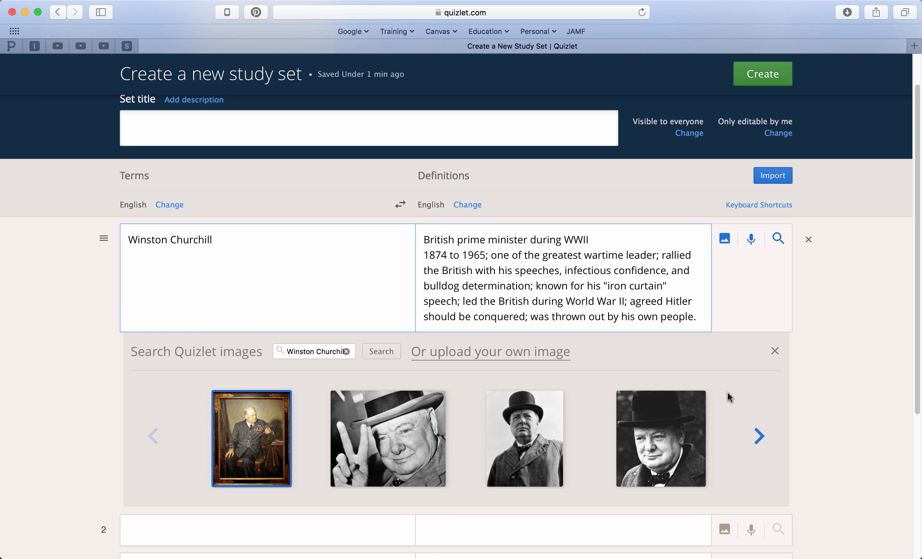
{"action": "left_click", "coordinate": [759, 436]}
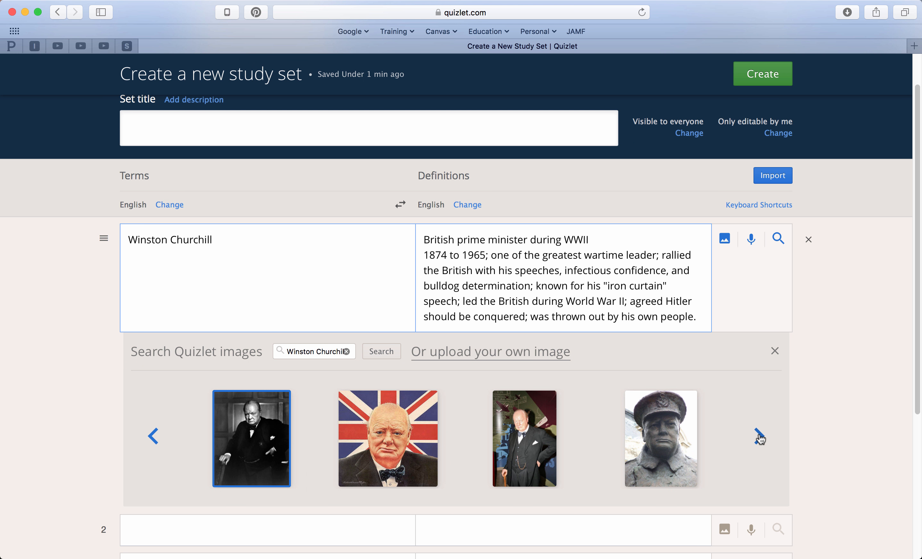
{"action": "scroll", "coordinate": [716, 239], "scroll_direction": "up", "scroll_amount": 2}
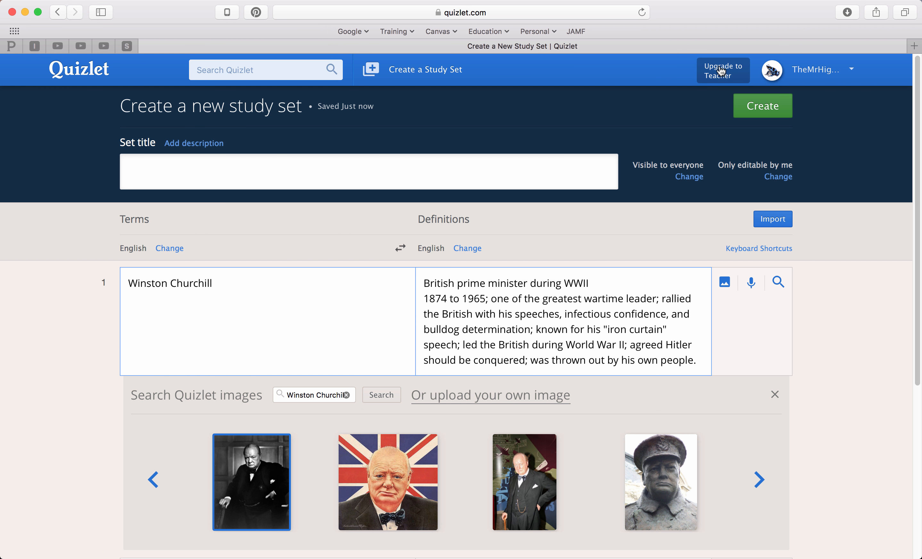
{"action": "scroll", "coordinate": [704, 369], "scroll_direction": "down", "scroll_amount": 3}
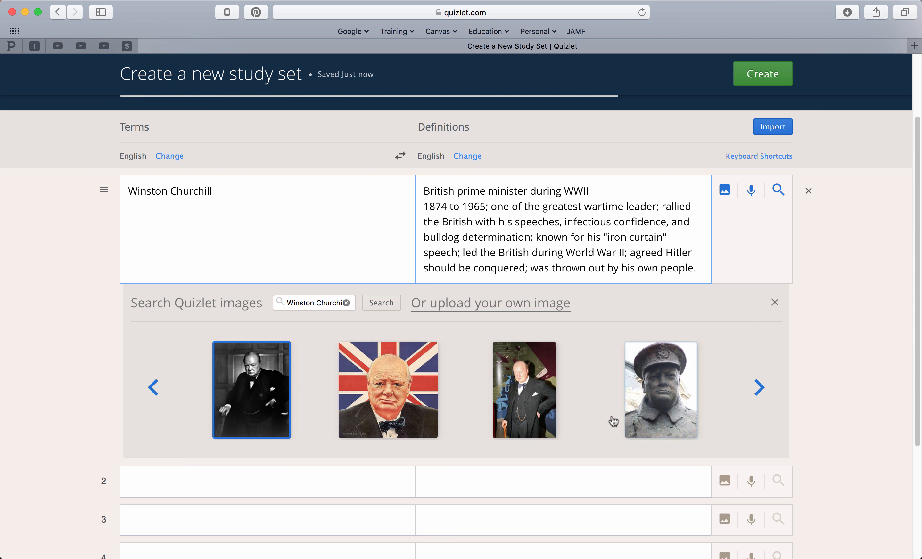
{"action": "left_click", "coordinate": [385, 394]}
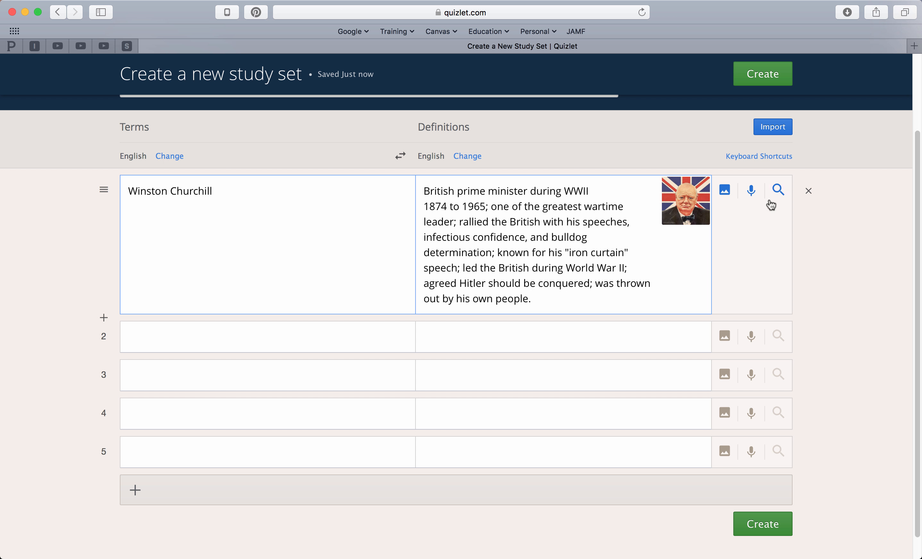
Delete the Winston Churchill card and add three blank cards at the end of the set
{"action": "left_click", "coordinate": [809, 191]}
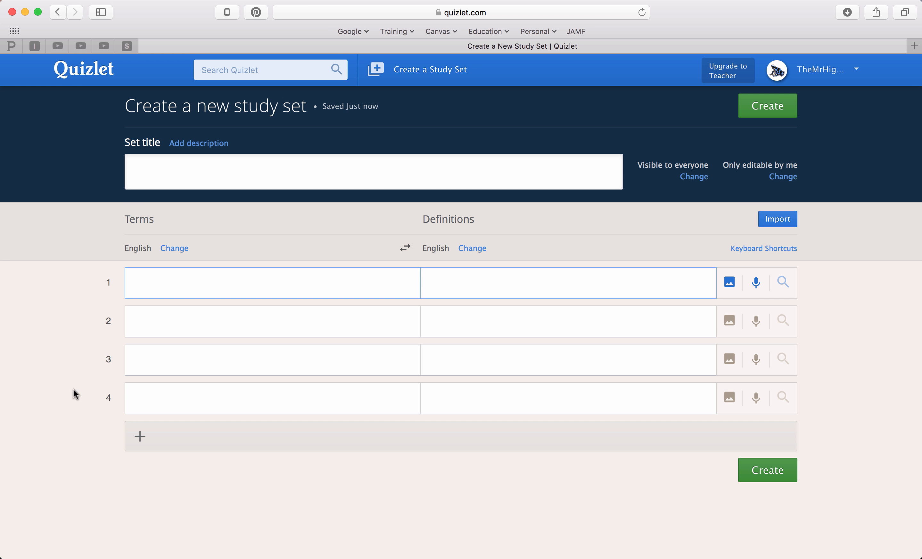
{"action": "left_click", "coordinate": [141, 438]}
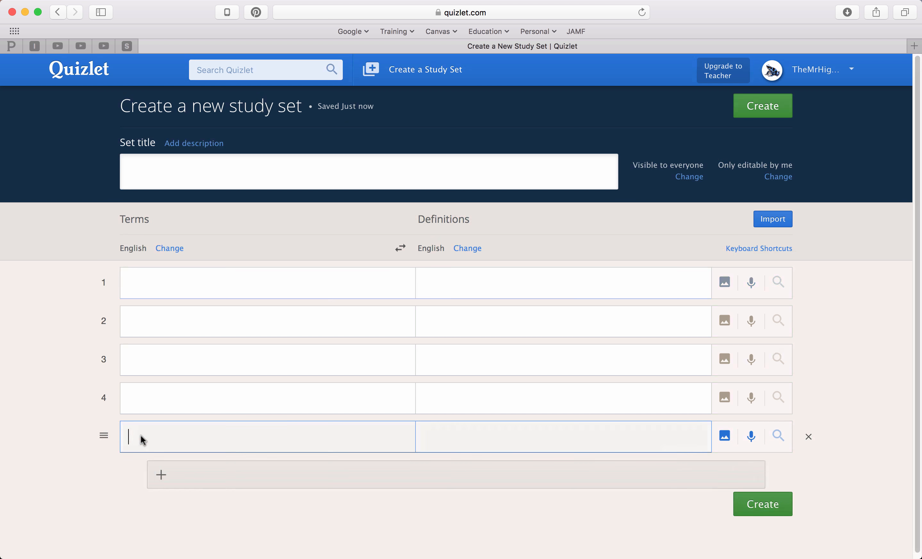
{"action": "left_click", "coordinate": [136, 466]}
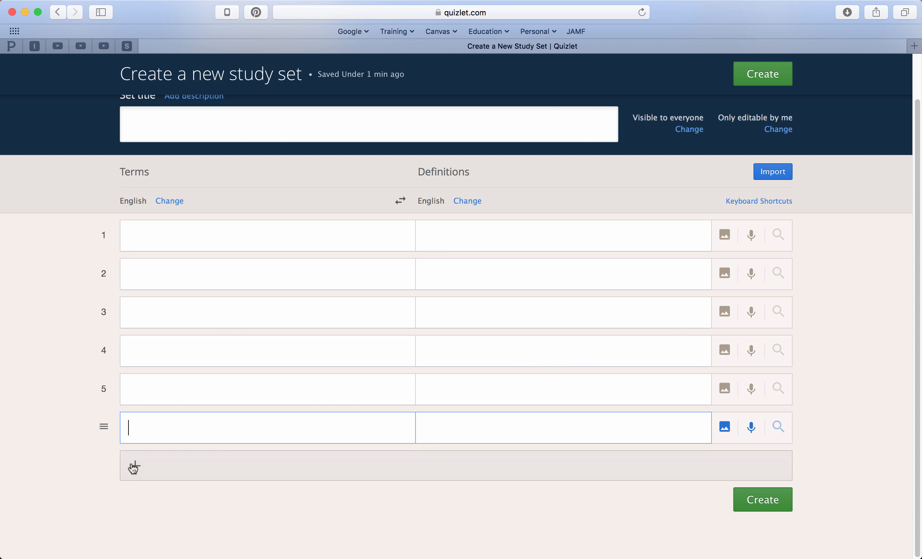
{"action": "left_click", "coordinate": [133, 467]}
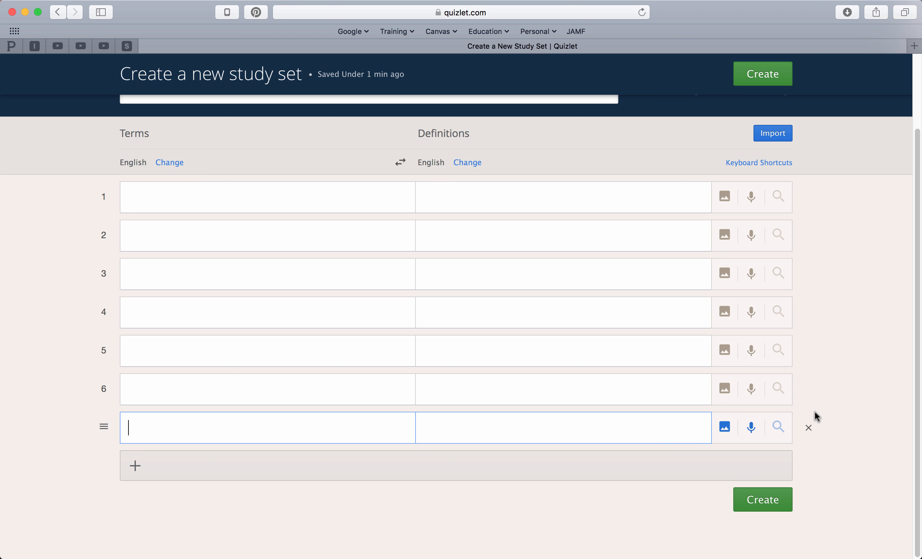
Delete two blank cards from the end of the set and move the fifth card up to second position
{"action": "left_click", "coordinate": [808, 428]}
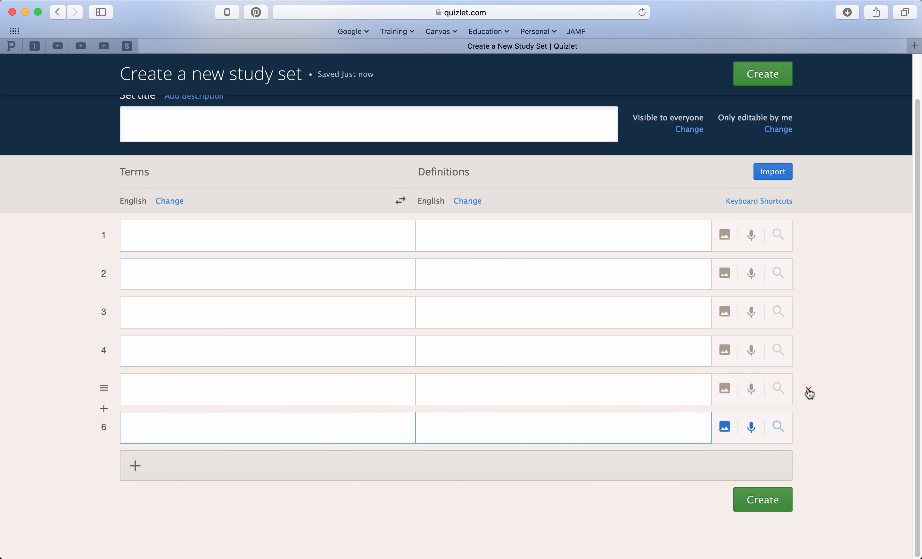
{"action": "left_click", "coordinate": [807, 392]}
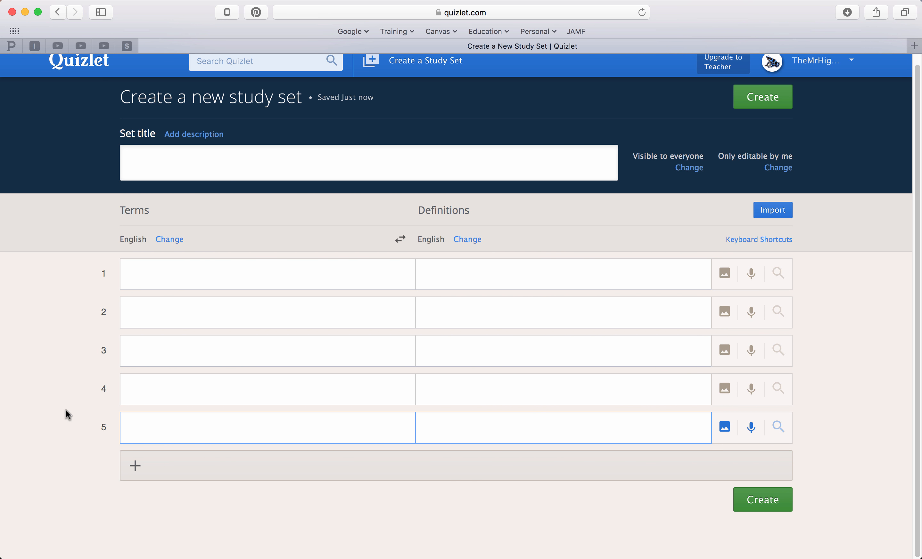
{"action": "mouse_move", "coordinate": [100, 438]}
{"action": "left_click_drag", "start_coordinate": [104, 428], "coordinate": [74, 331]}
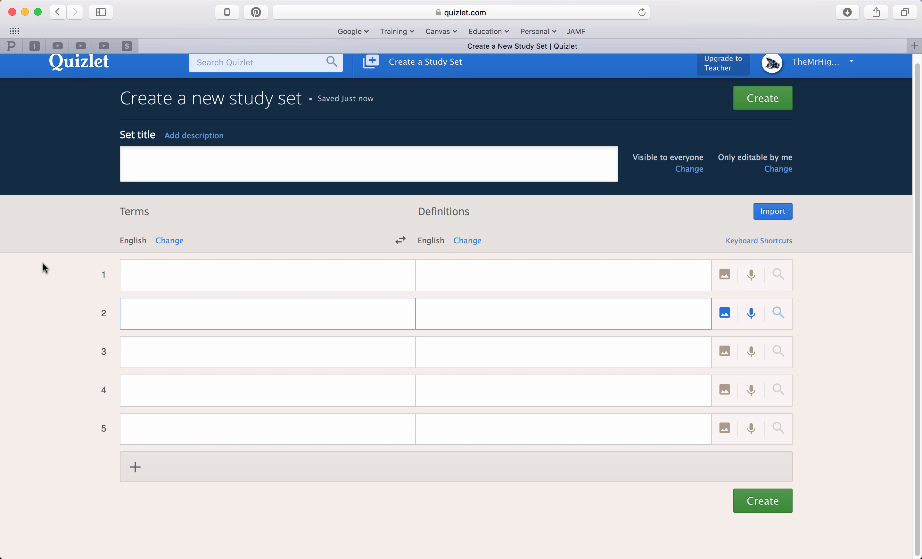
Fill in the first card with the term "dog" and the definition "inu"
{"action": "left_click", "coordinate": [146, 274]}
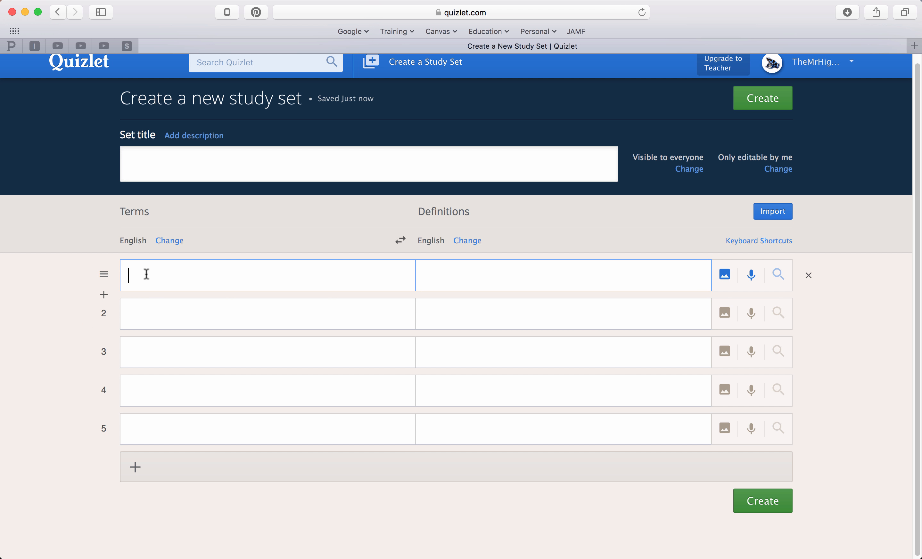
{"action": "type", "text": "dog"}
{"action": "key", "text": "Tab"}
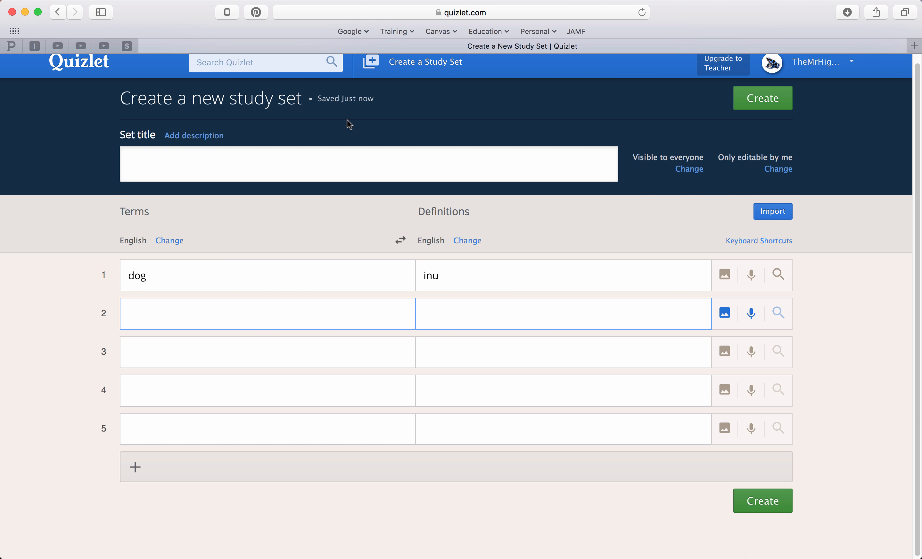
Set the language of the definitions to Japanese (Romaji) after trying a language search for "swa"
{"action": "left_click", "coordinate": [470, 243]}
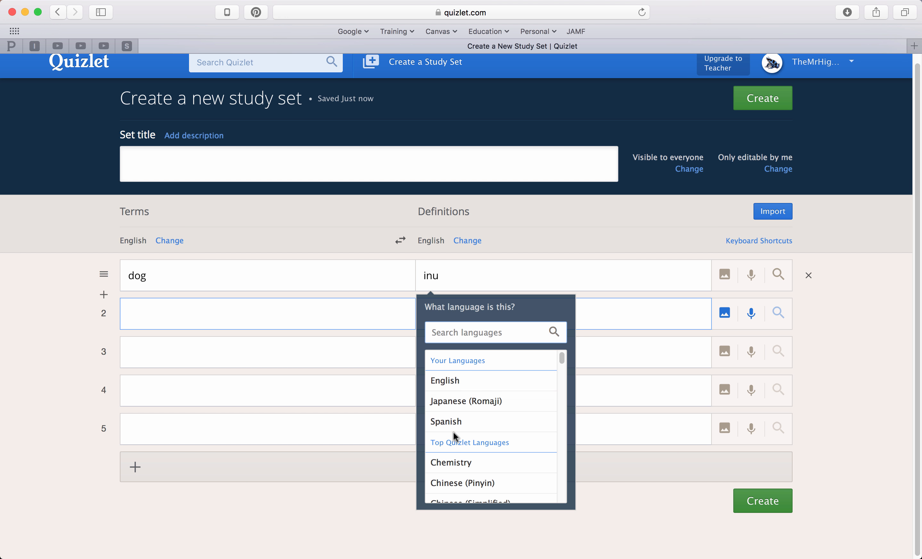
{"action": "type", "text": "swa"}
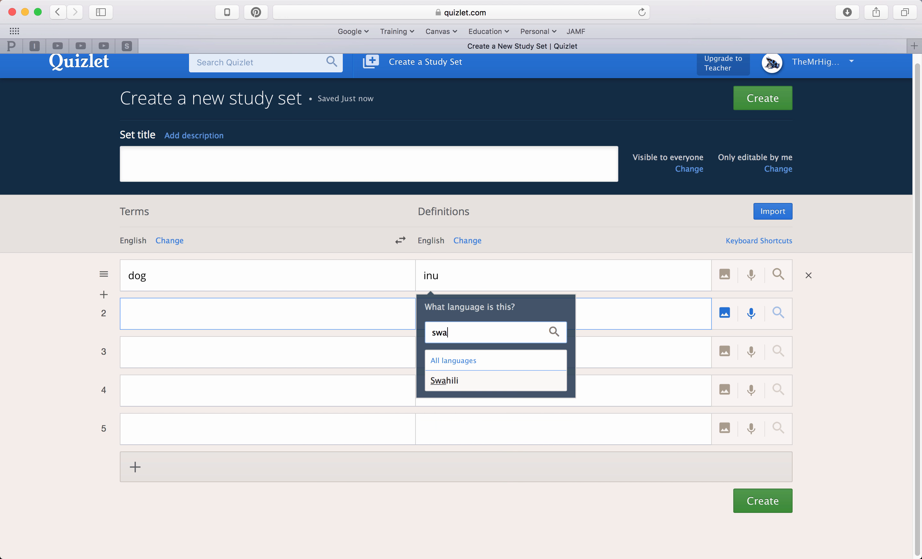
{"action": "key", "text": "BackSpace"}
{"action": "key", "text": "BackSpace"}
{"action": "key", "text": "BackSpace"}
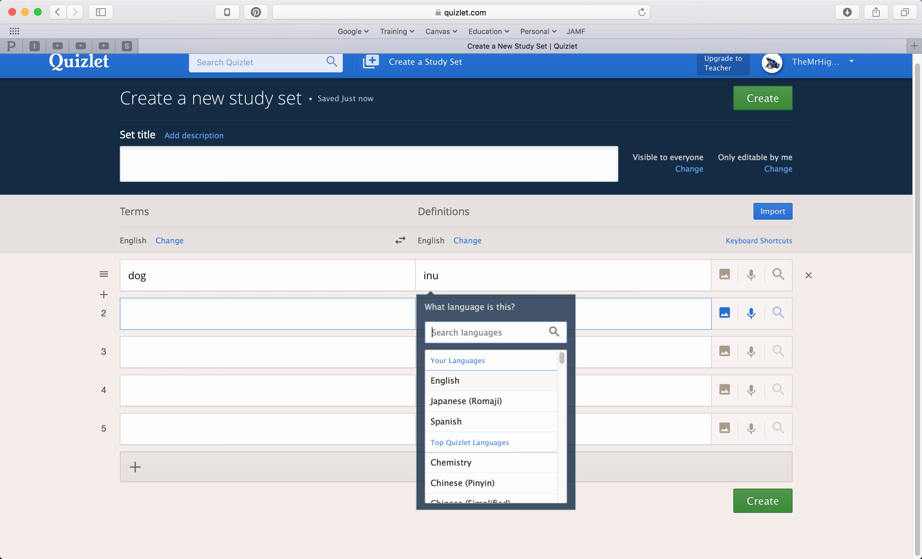
{"action": "left_click", "coordinate": [458, 407]}
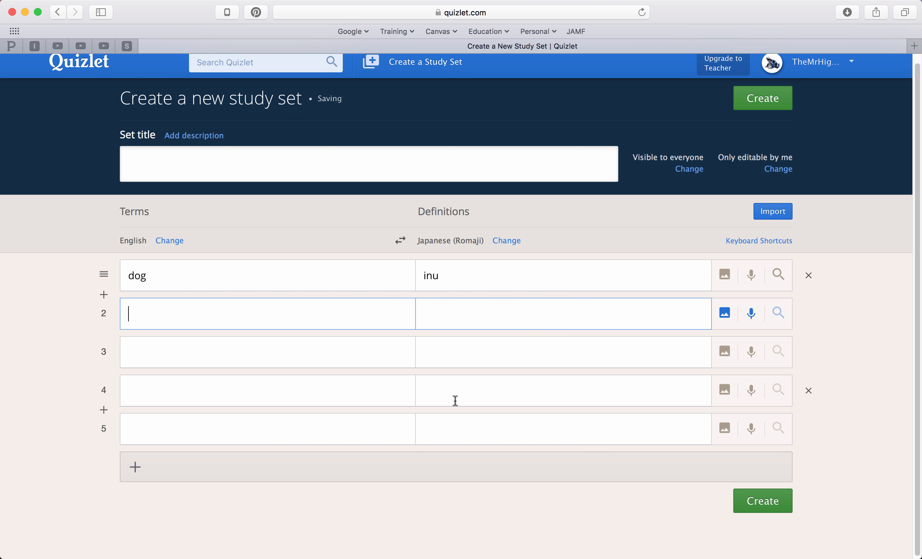
Add the Quizlet image of the fluffy white dog to the first card, "dog"
{"action": "left_click", "coordinate": [509, 283]}
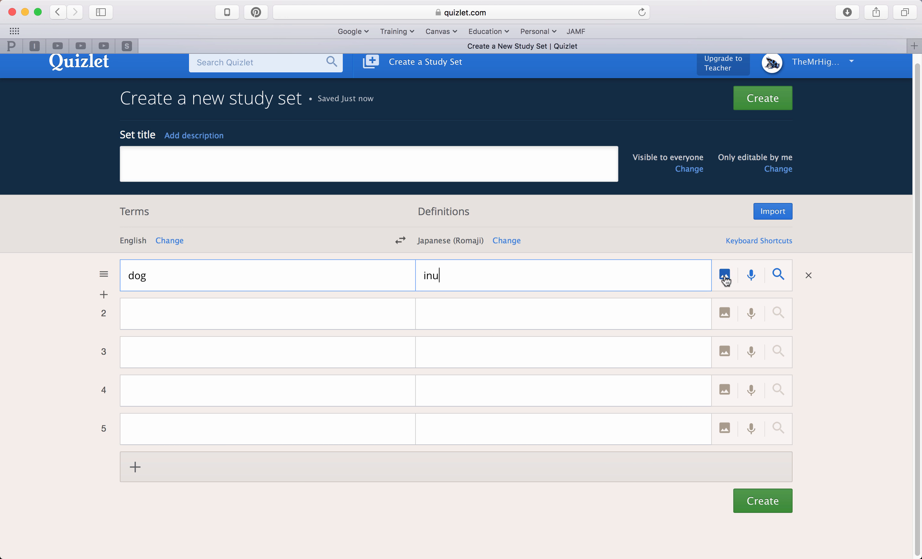
{"action": "left_click", "coordinate": [725, 275]}
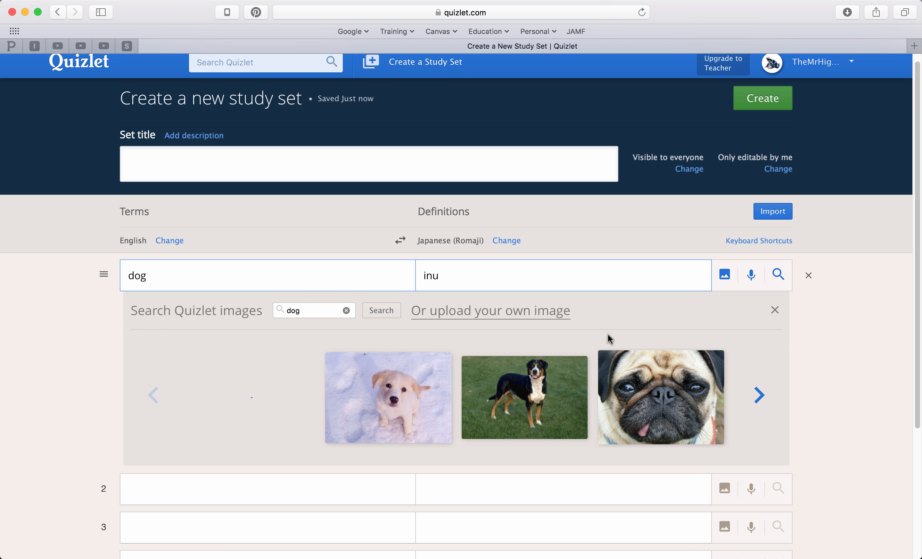
{"action": "left_click", "coordinate": [760, 395]}
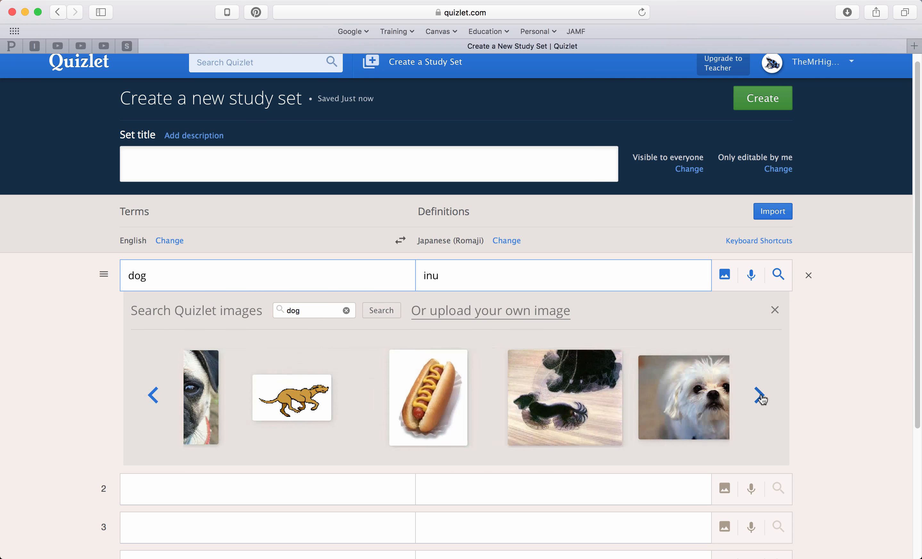
{"action": "left_click", "coordinate": [660, 399]}
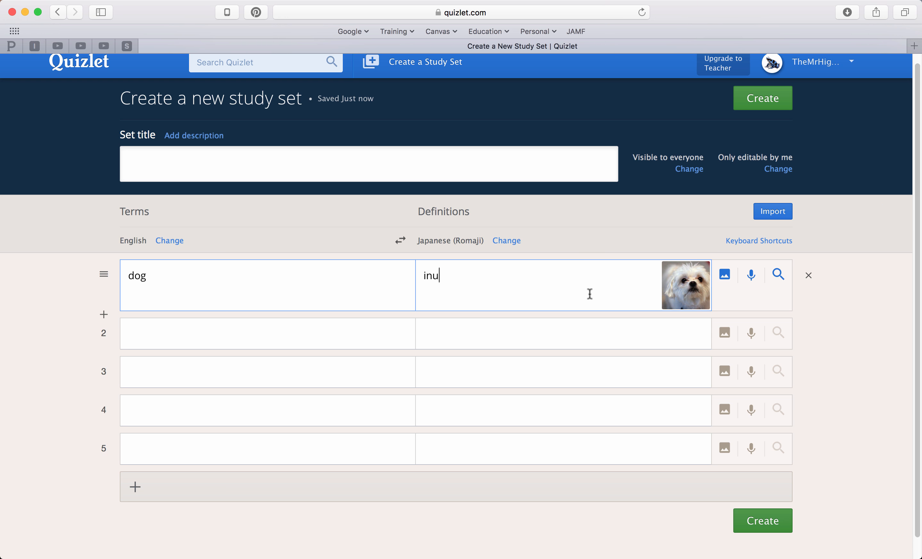